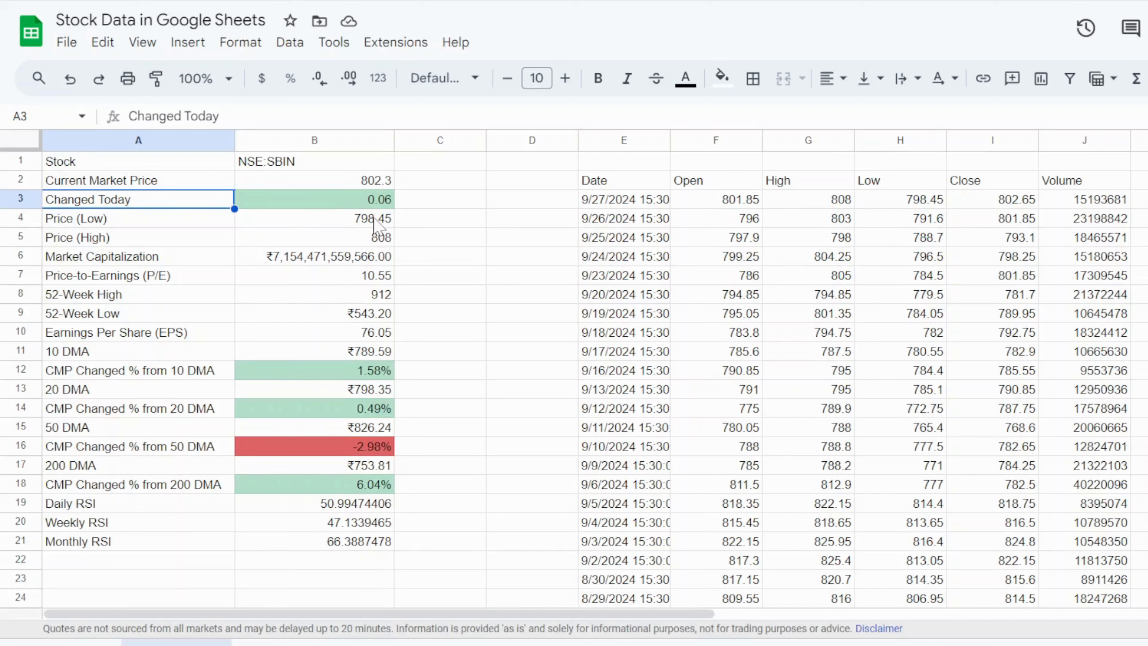
# Review the stock summary metrics in columns A and B, from the price high, P/E and EPS to the moving averages and RSI rows
pyautogui.press('Down')
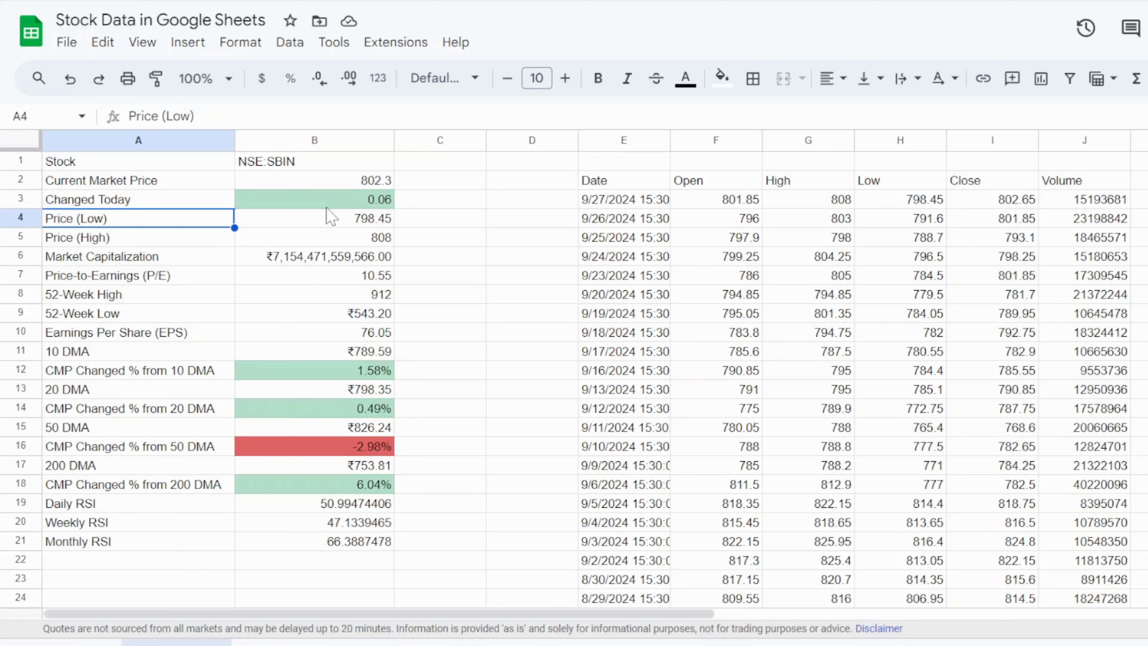
pyautogui.click(299, 238)
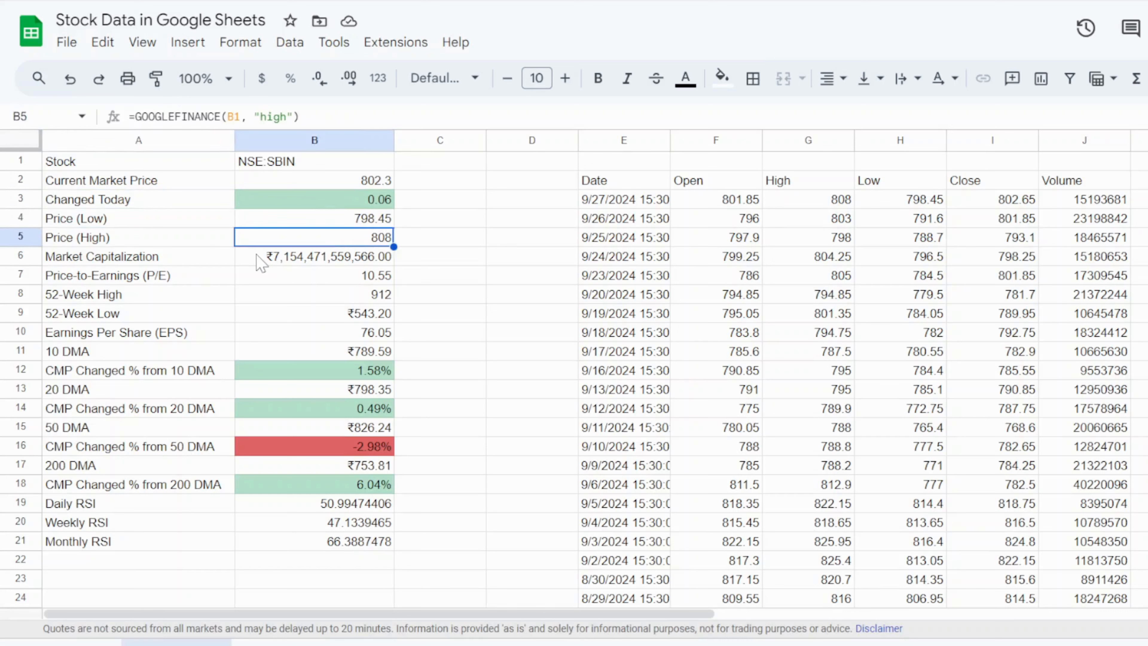
pyautogui.click(327, 278)
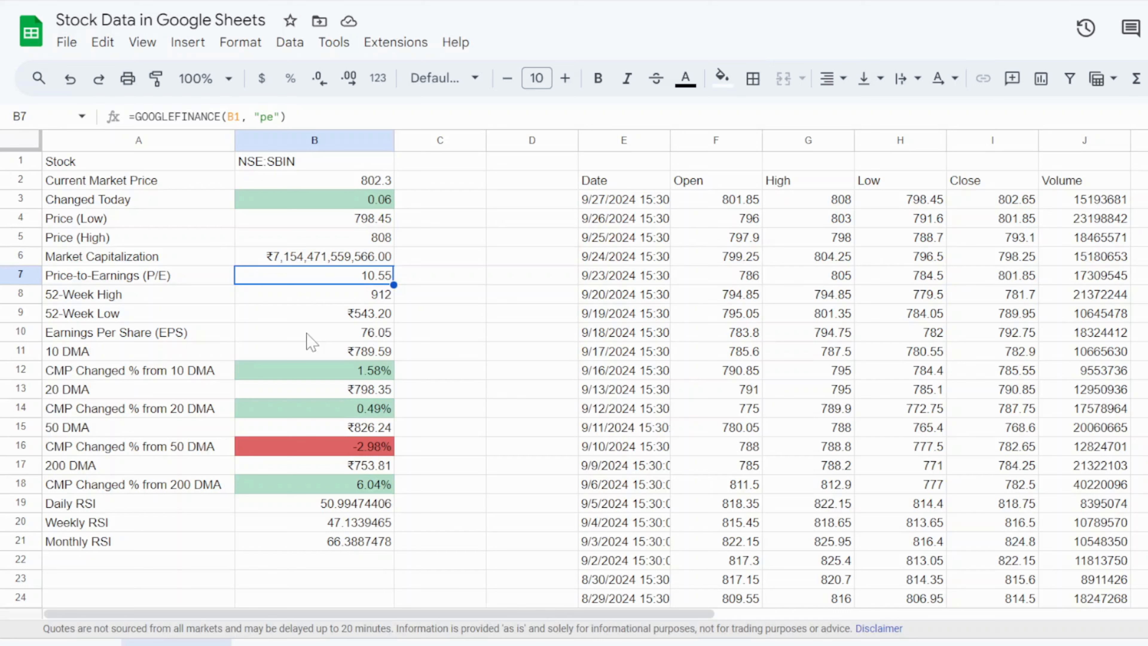
pyautogui.click(328, 337)
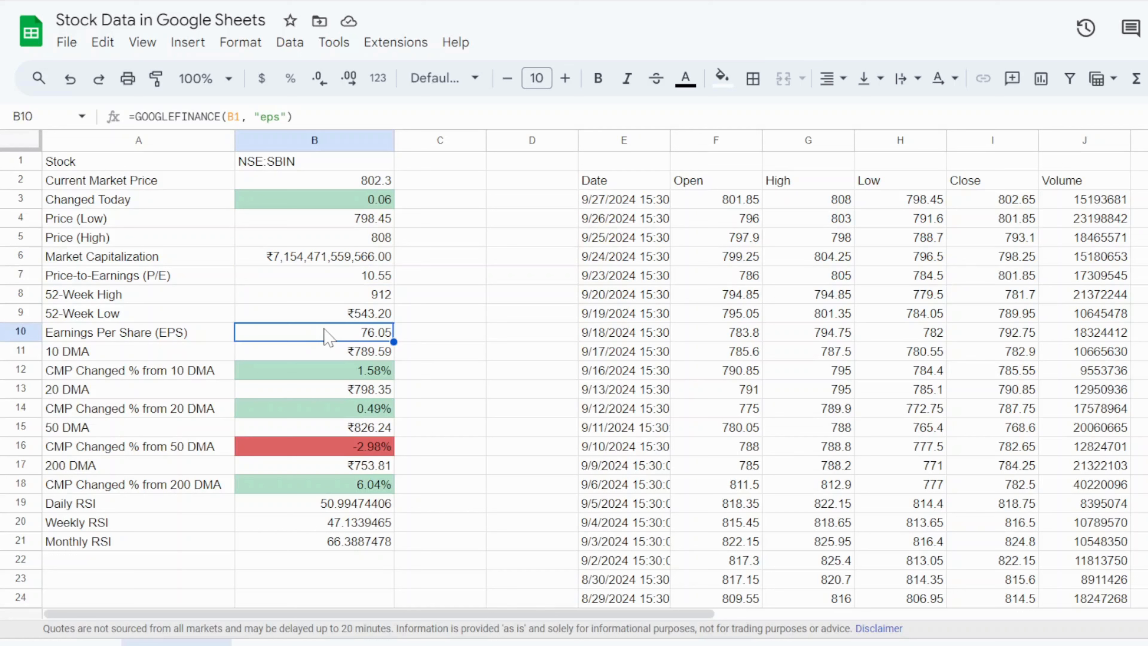
pyautogui.click(130, 358)
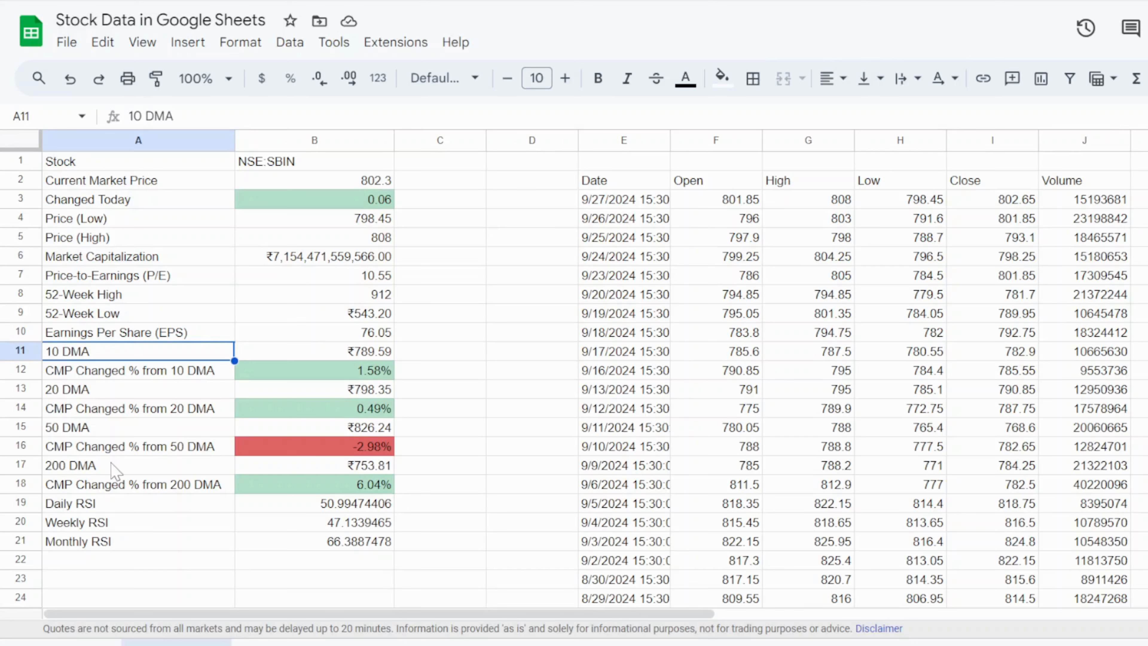
pyautogui.click(124, 450)
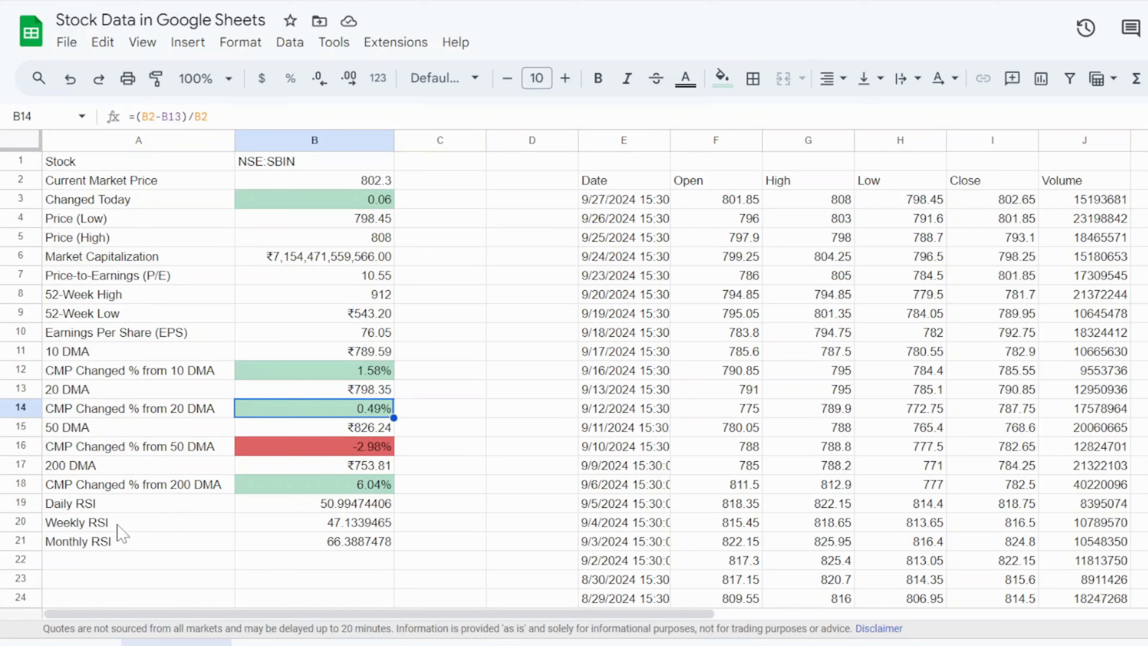
pyautogui.click(104, 508)
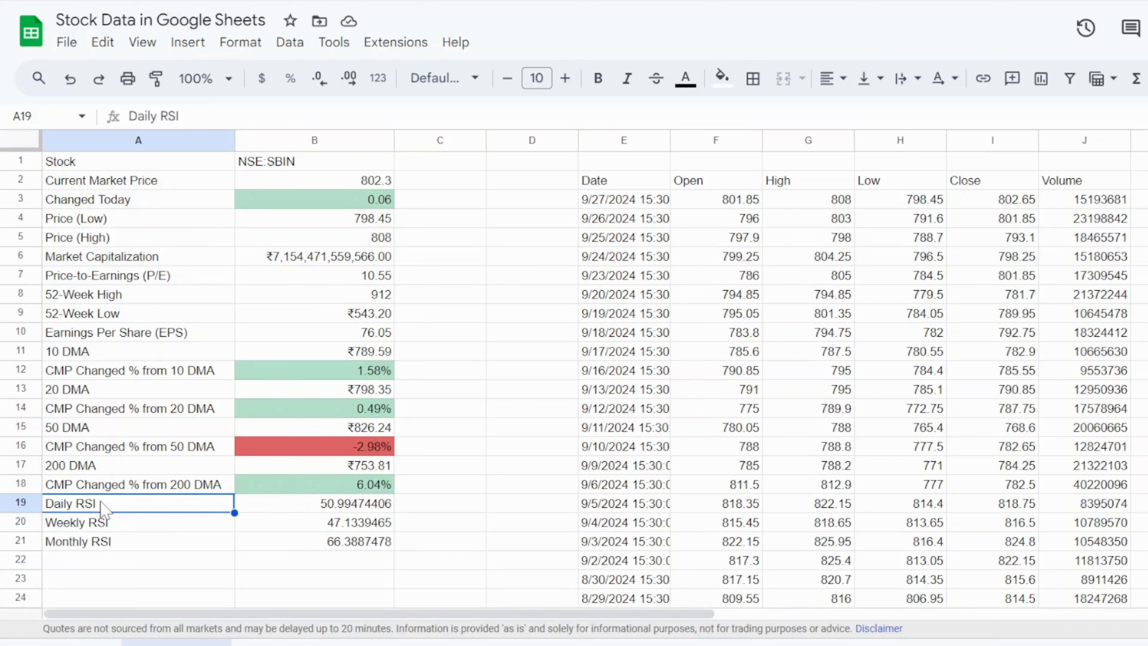
pyautogui.click(333, 525)
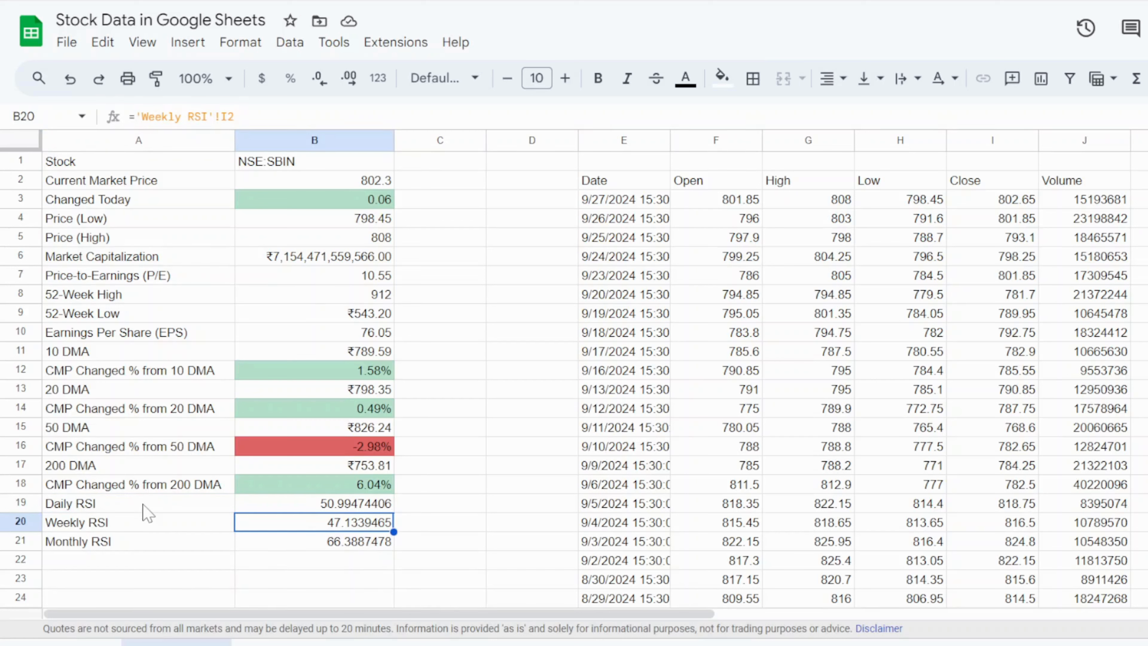
# Compare the date rows of the daily RSI sheet and the Weekly RSI sheet, including the weekly GOOGLEFINANCE formula in A1
pyautogui.hotkey('ctrl', 'shift', 'pagedown')
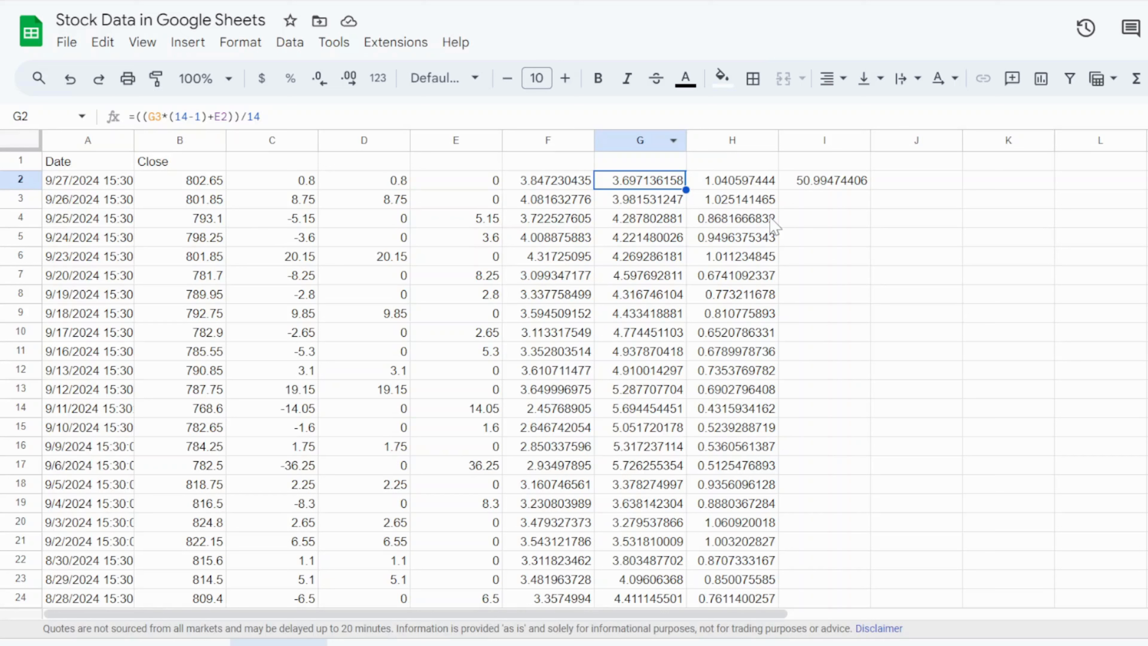
pyautogui.hotkey('ctrl', 'shift', 'pagedown')
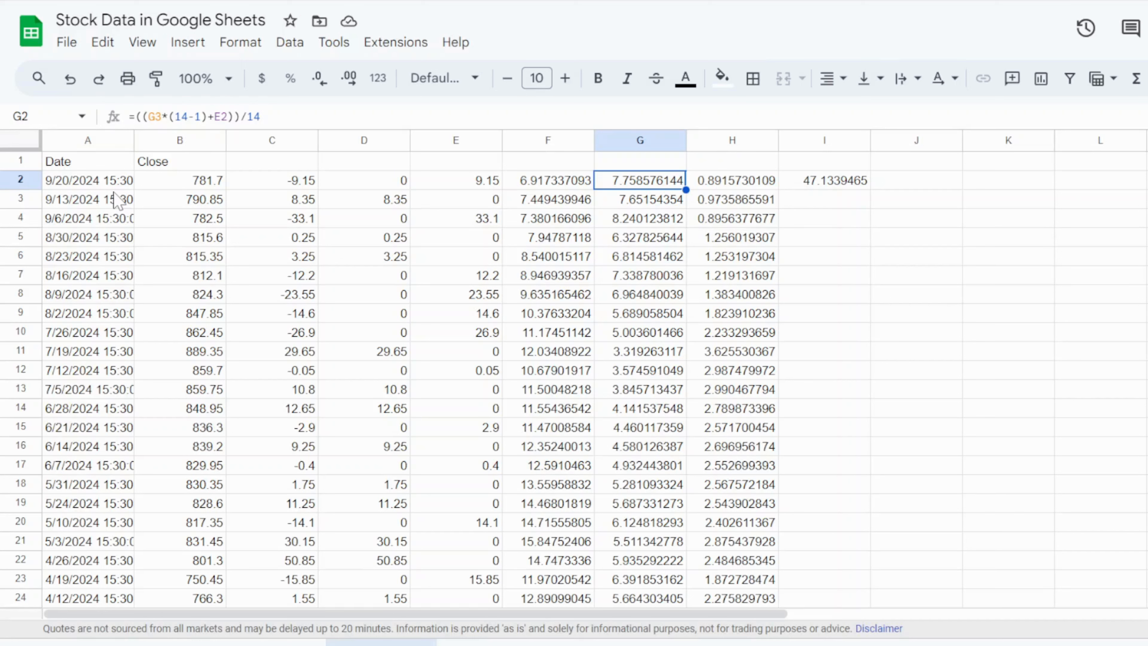
pyautogui.hotkey('ctrl', 'Home')
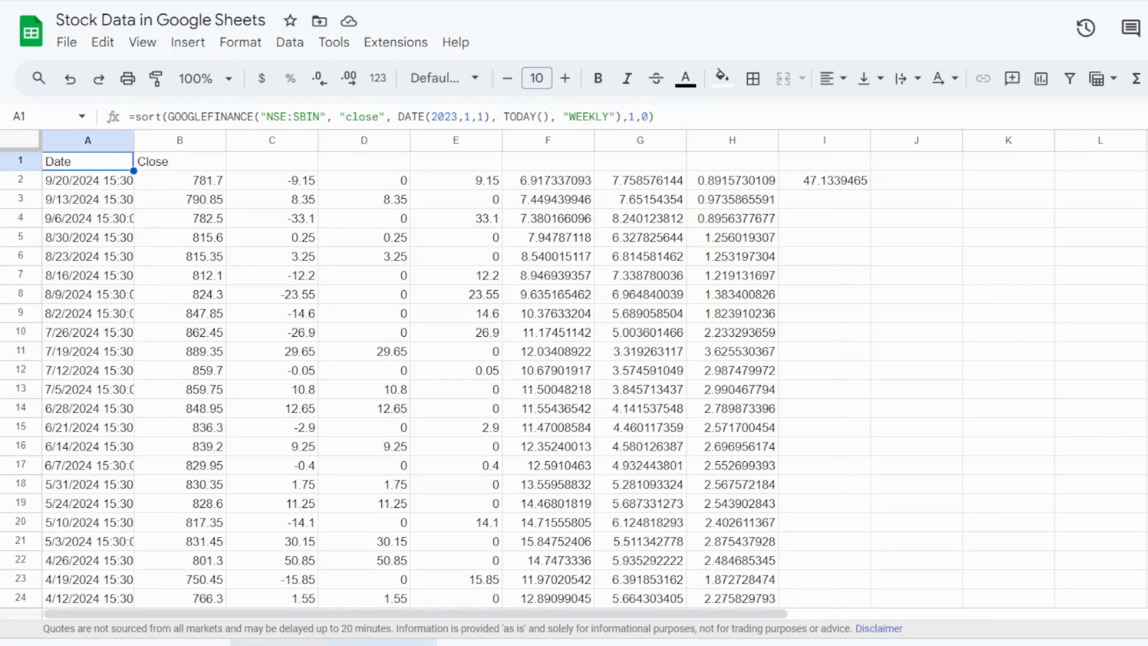
pyautogui.click(68, 185)
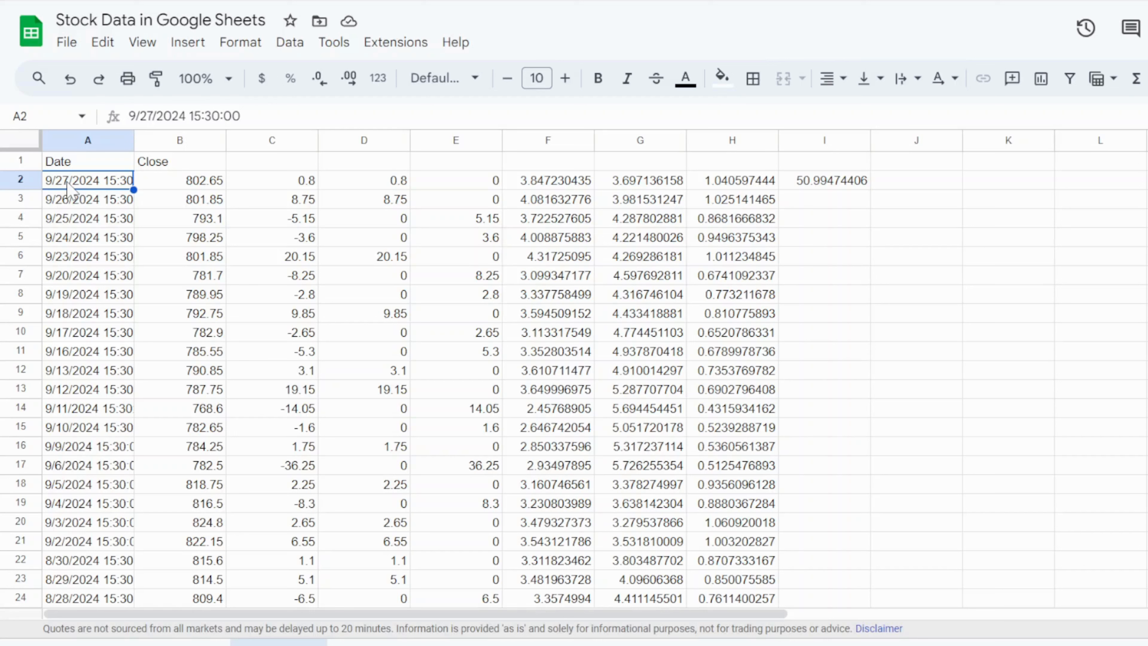
pyautogui.hotkey('ctrl', 'shift', 'pagedown')
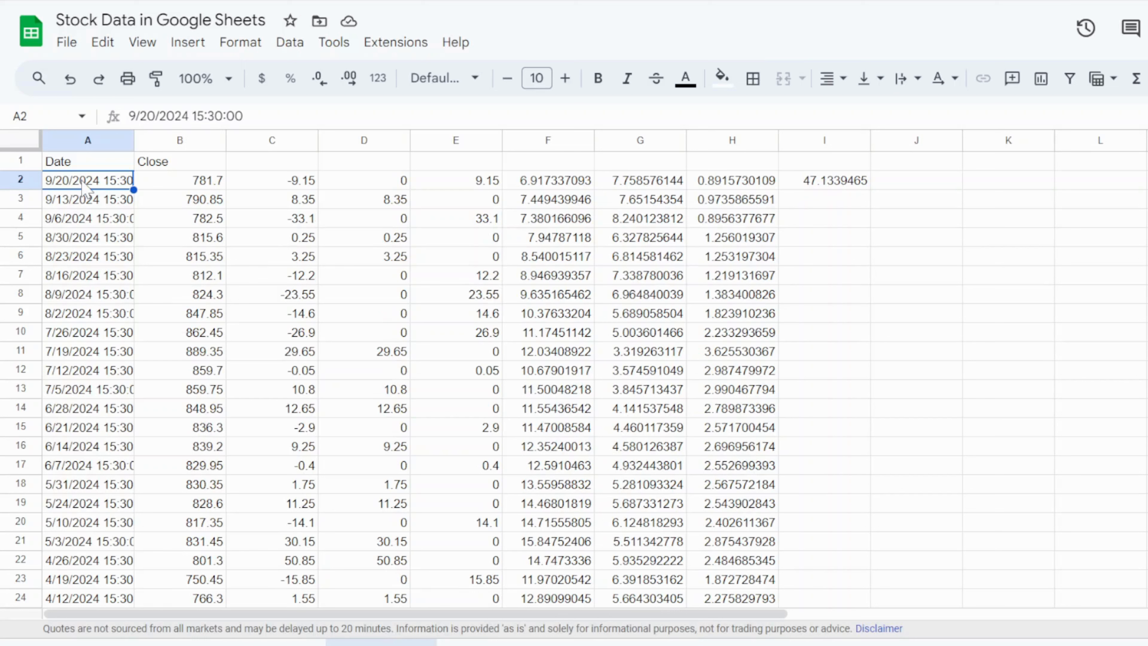
pyautogui.press('Right')
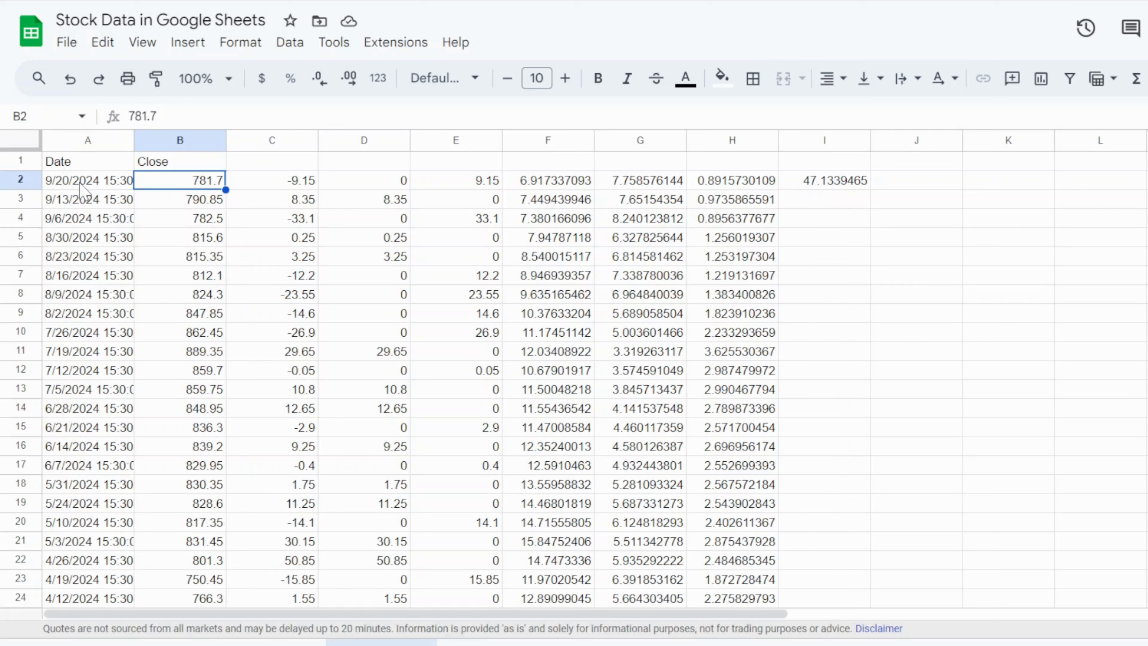
pyautogui.press('Left')
pyautogui.press('Down')
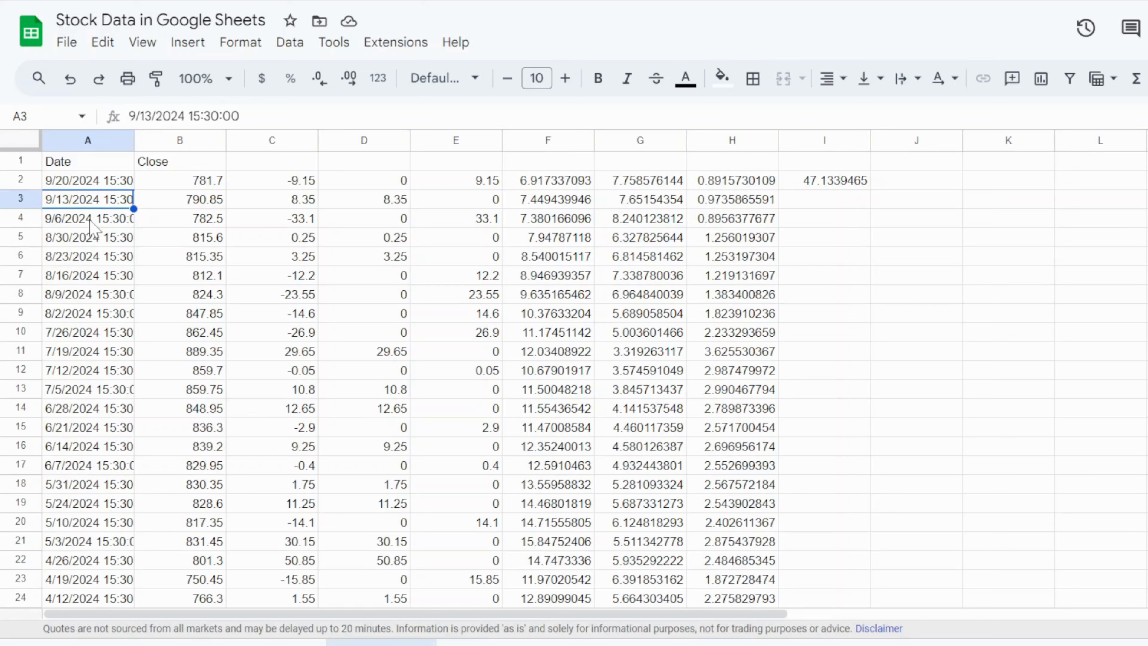
# Examine the Weekly RSI sheet's row 2 formulas for price change, gain, loss, 14-week averages, relative strength and final RSI
pyautogui.press('Right')
pyautogui.press('Right')
pyautogui.press('Right')
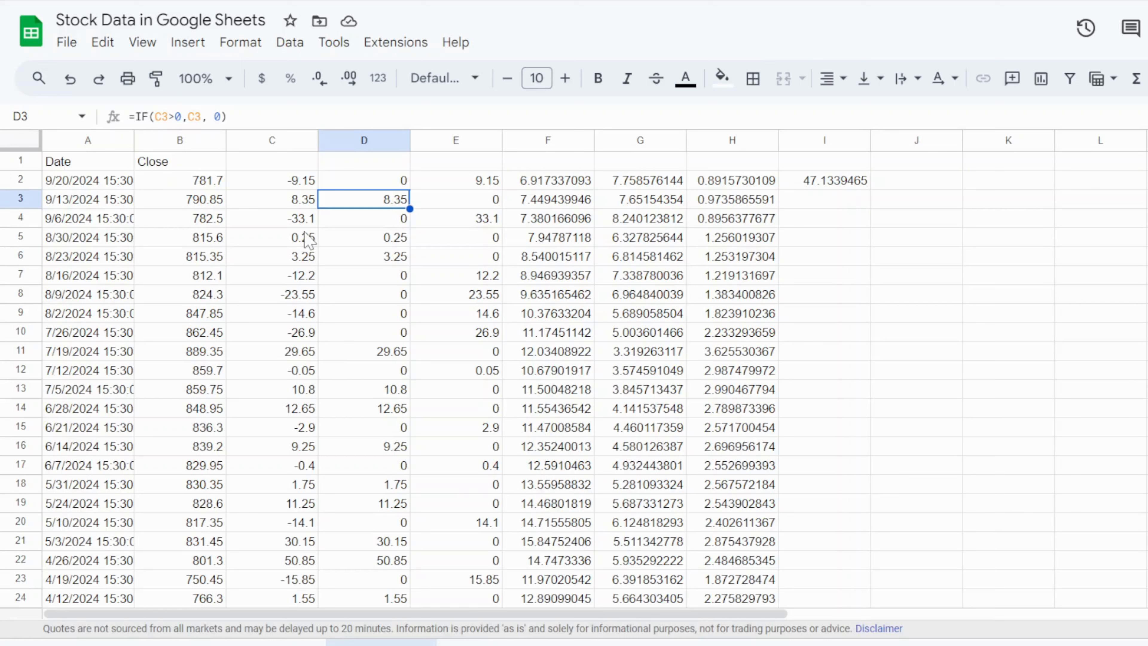
pyautogui.click(292, 180)
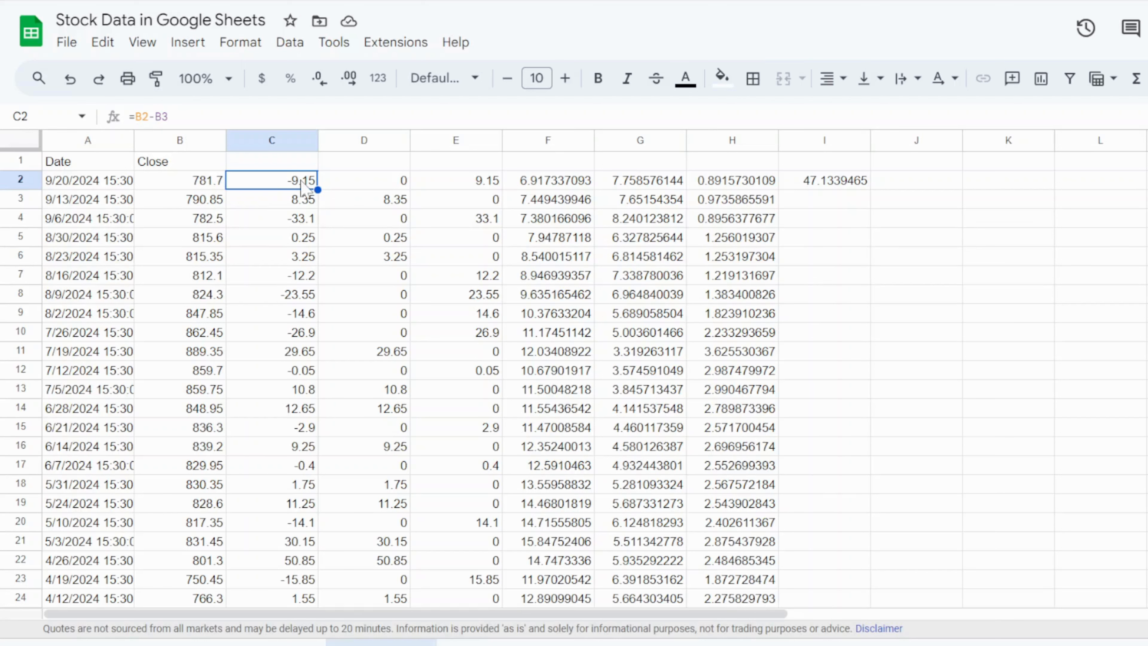
pyautogui.click(378, 182)
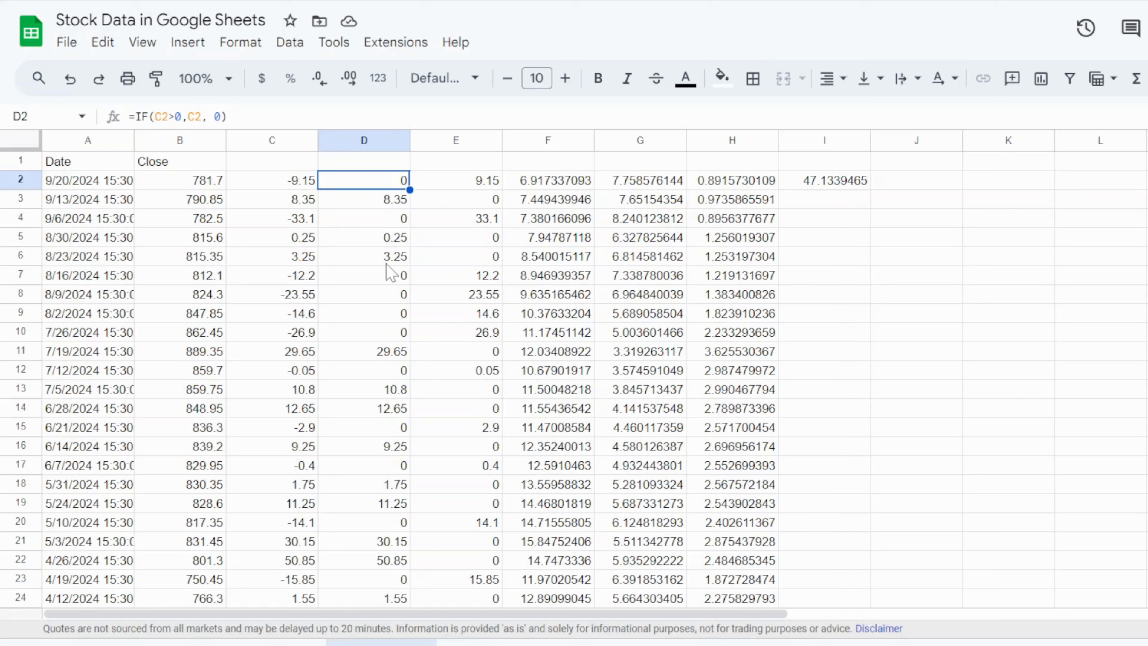
pyautogui.click(475, 184)
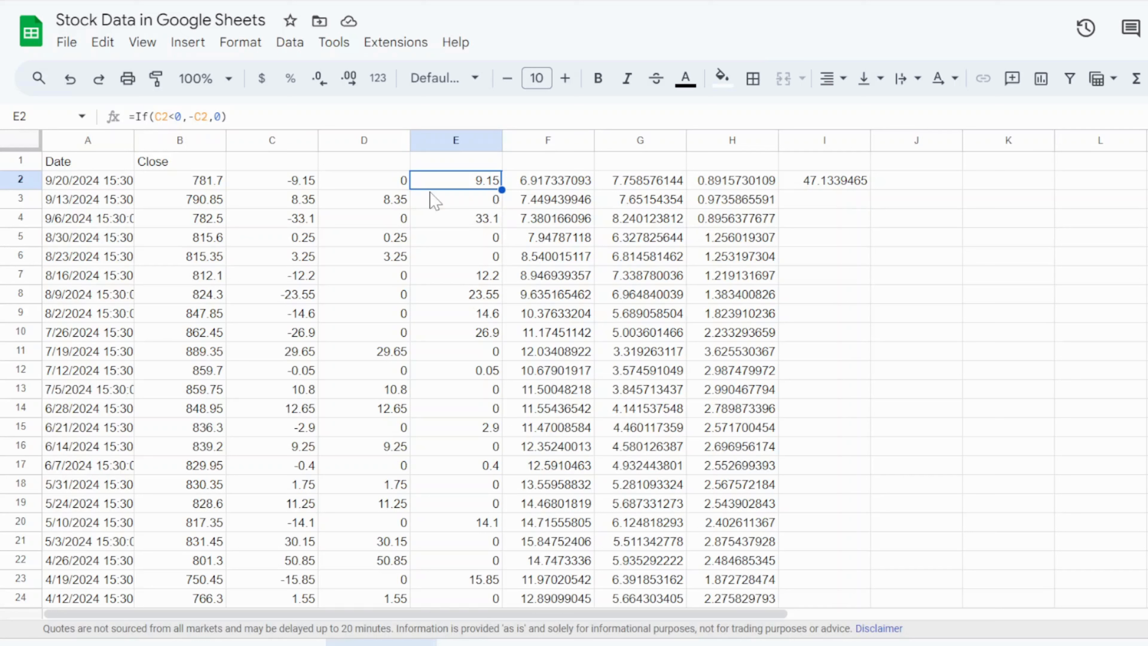
pyautogui.click(561, 185)
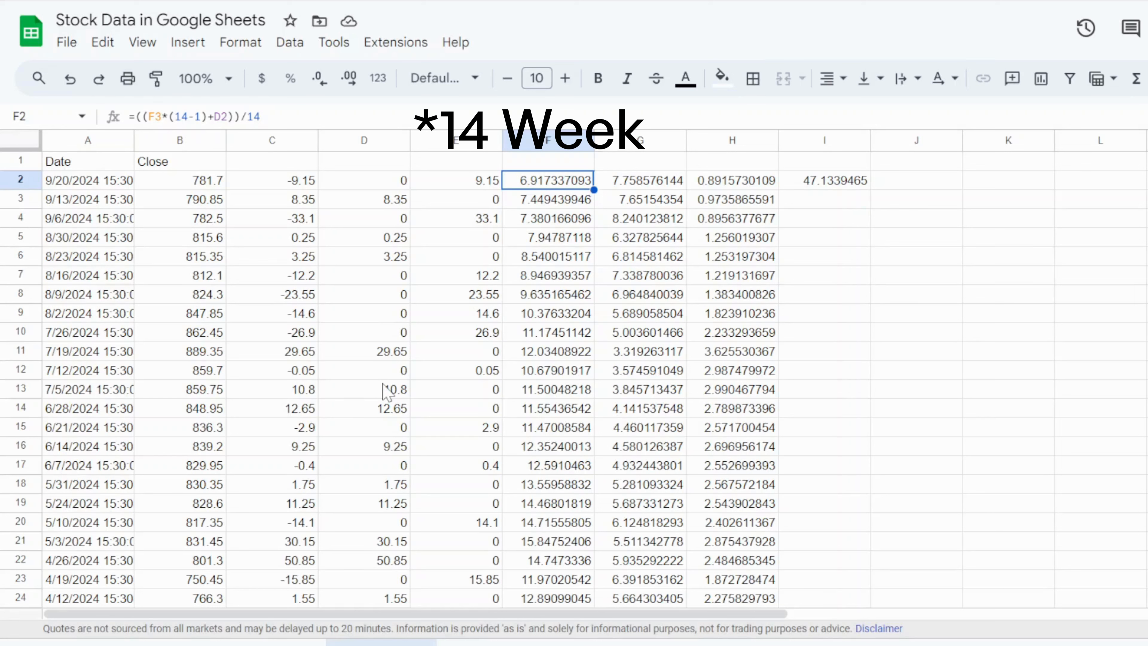
pyautogui.press('Right')
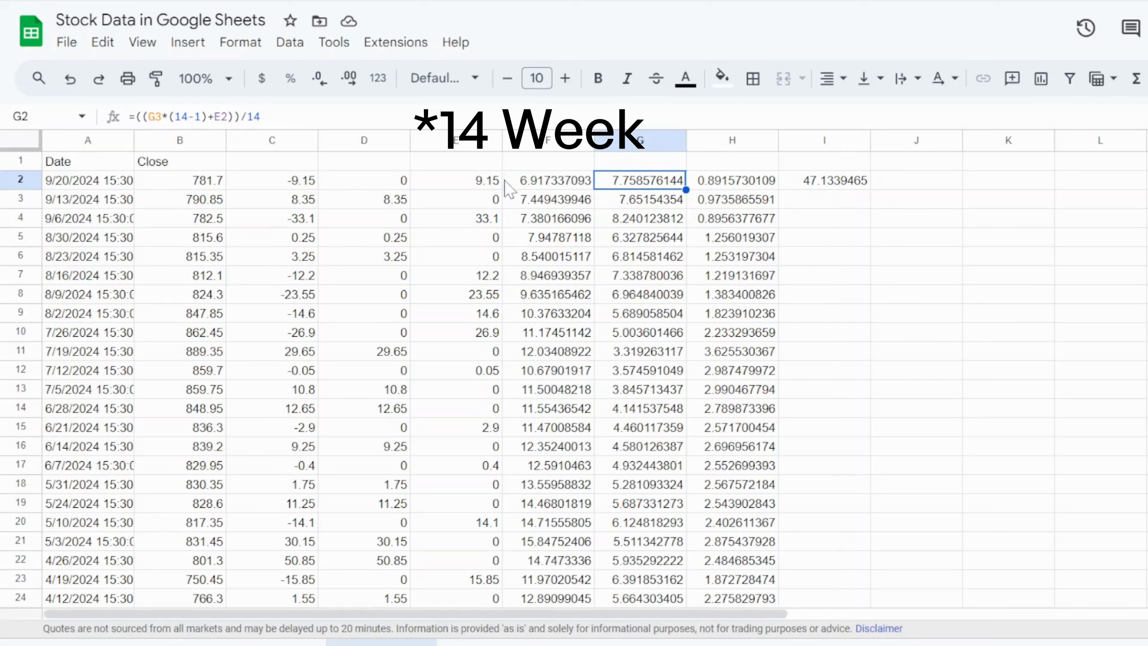
pyautogui.click(725, 184)
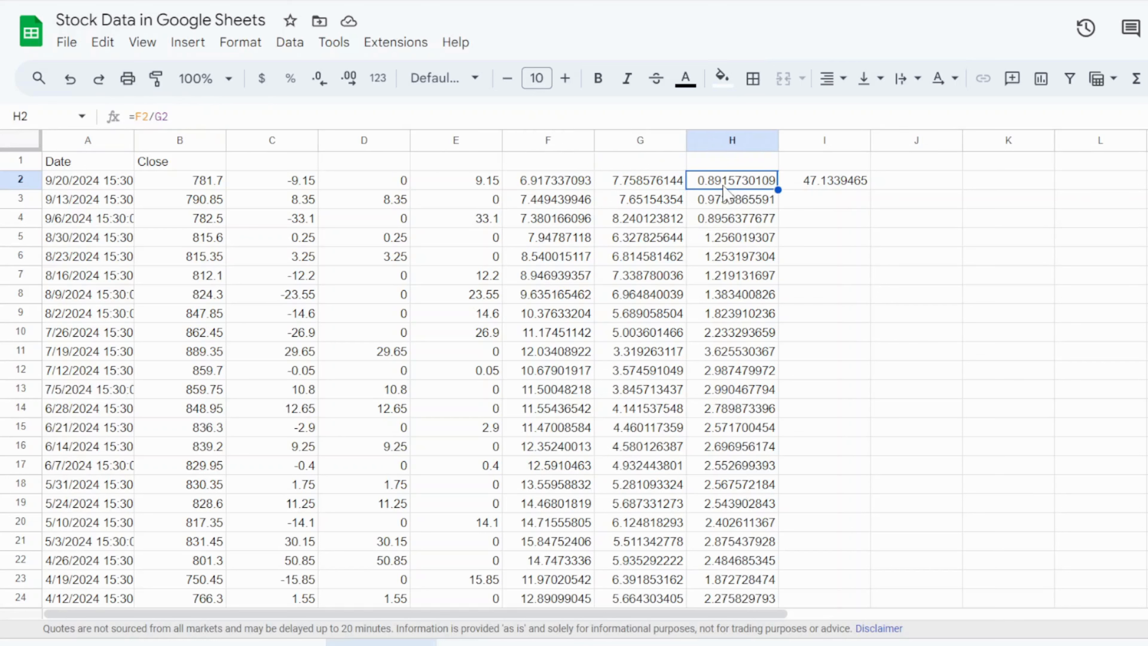
pyautogui.click(831, 187)
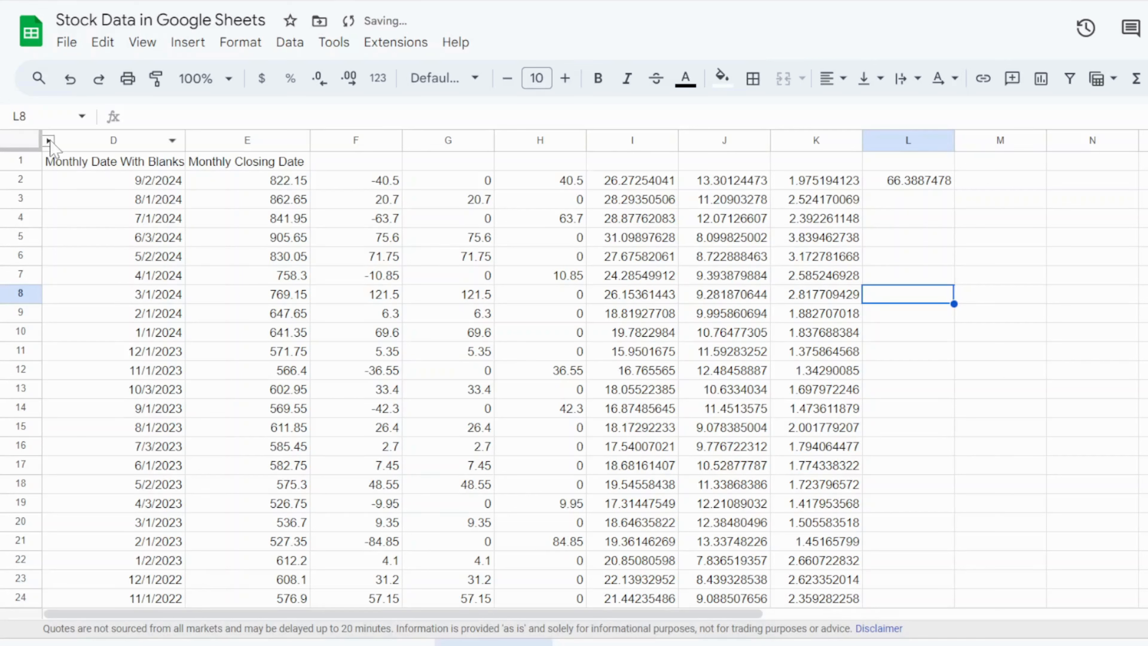
# Unhide columns A to C on the monthly RSI sheet and inspect the month-change date formula in C2
pyautogui.click(48, 141)
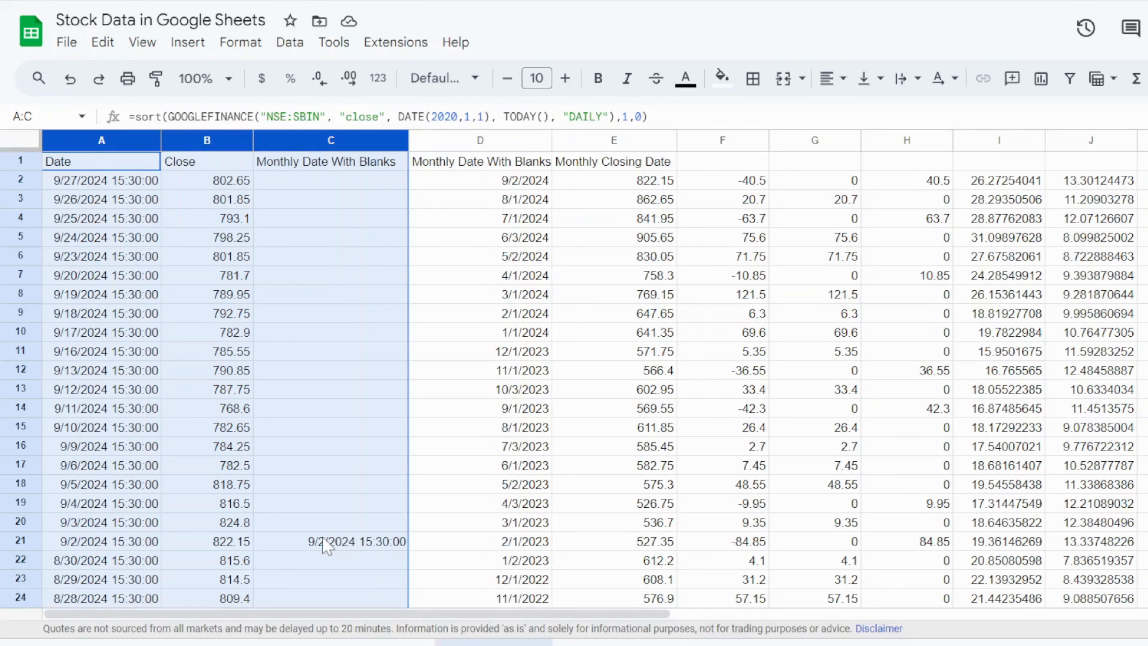
pyautogui.click(330, 180)
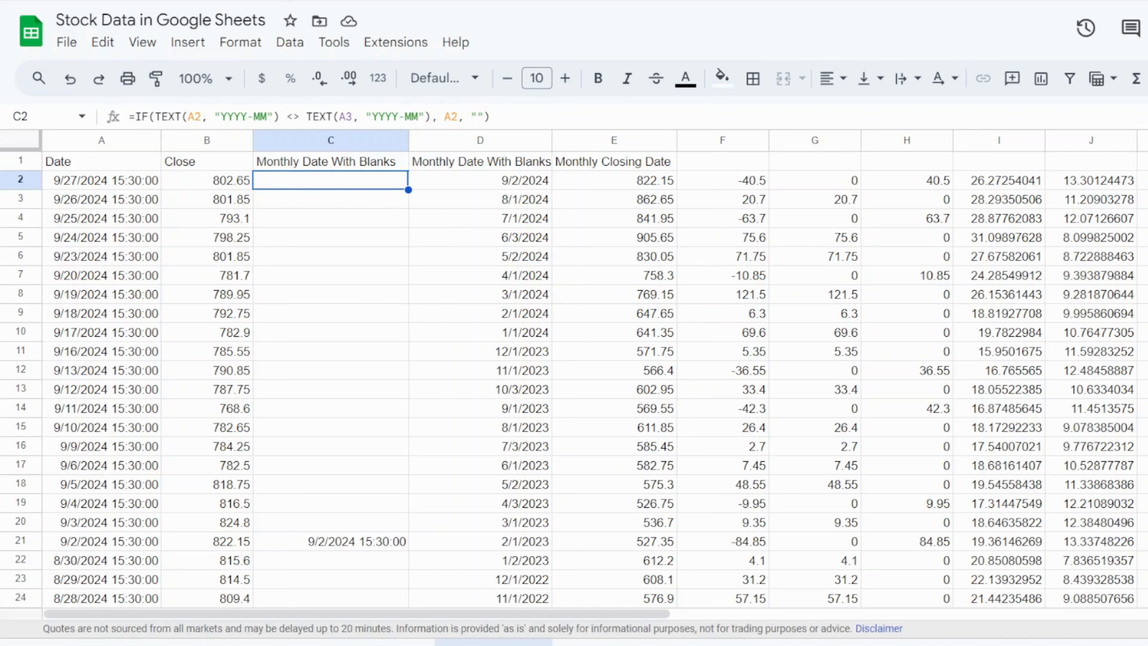
pyautogui.press('F2')
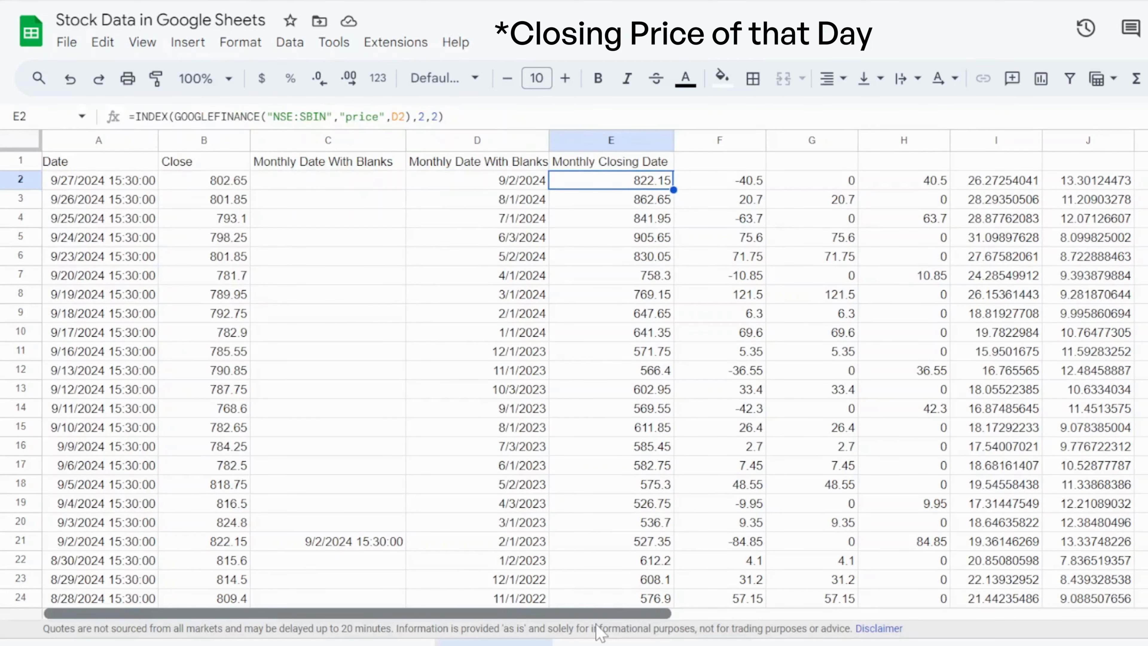
# Examine the monthly RSI sheet's row 2 formulas for the gain in G2, average gain in I2 and final RSI in L2
pyautogui.hscroll(5, 364, 181)
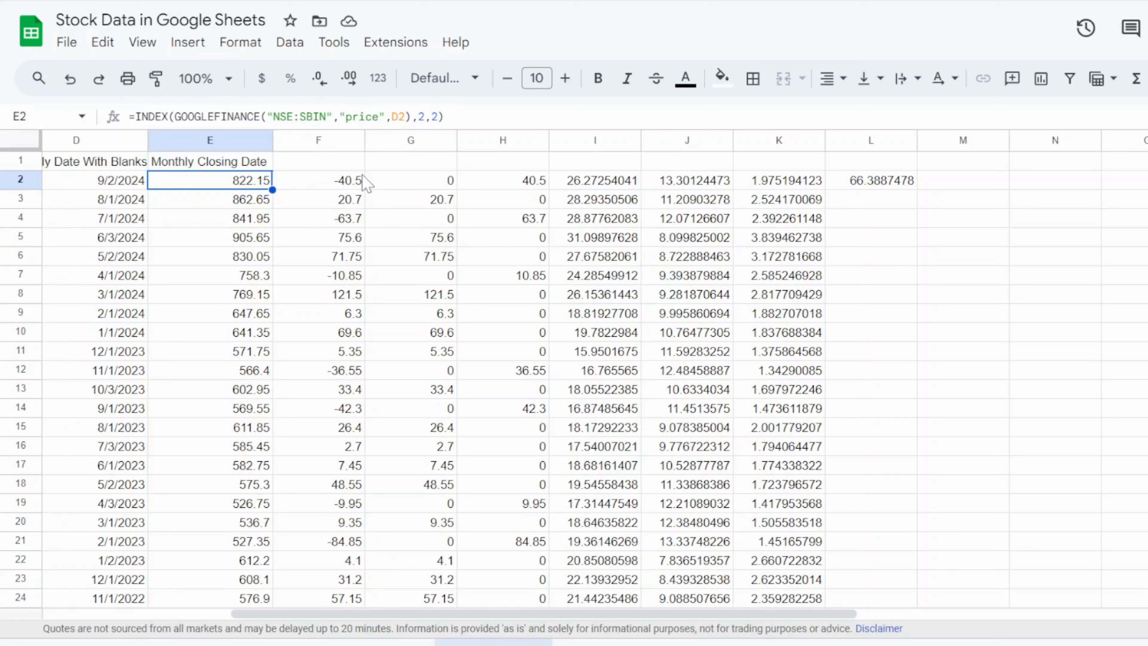
pyautogui.click(448, 184)
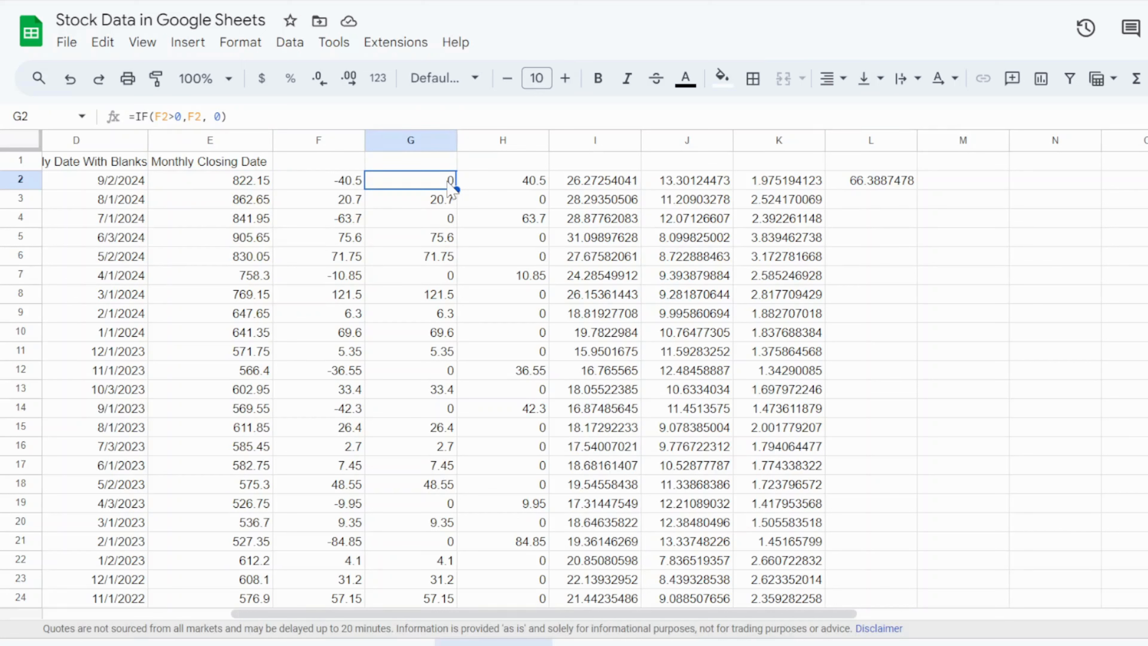
pyautogui.click(583, 185)
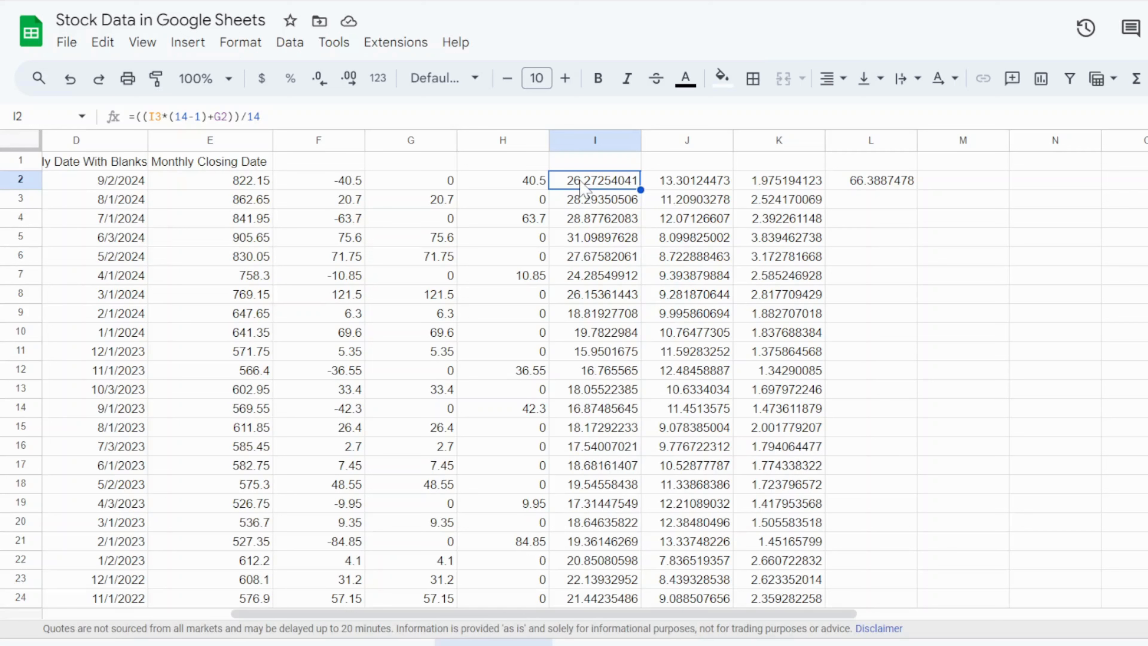
pyautogui.click(856, 183)
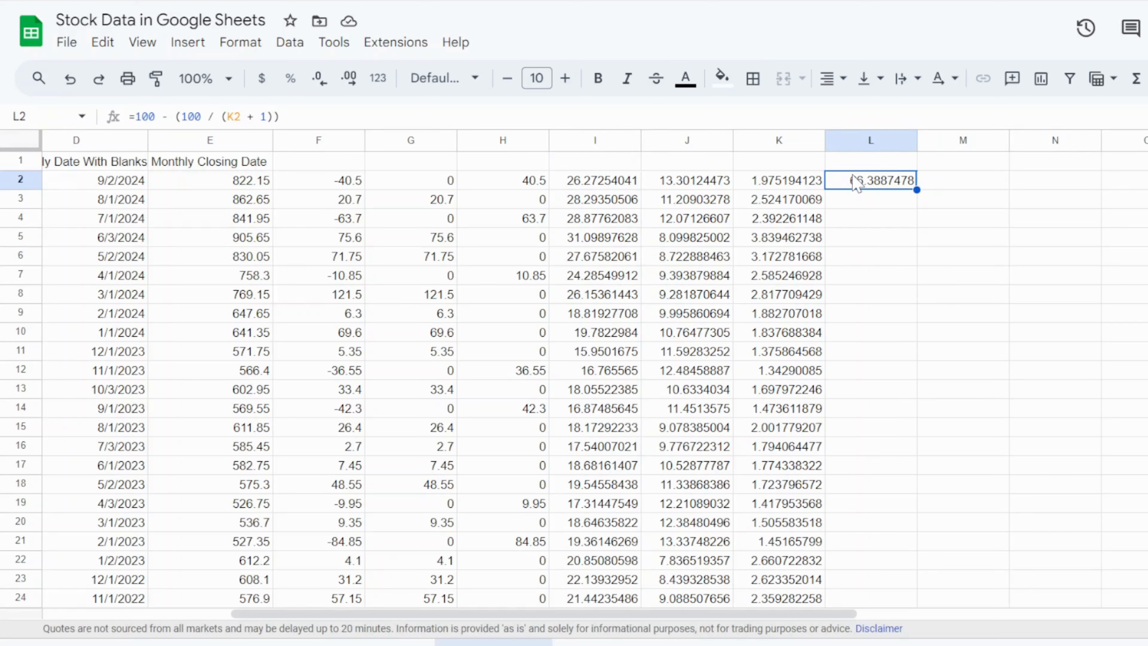
# Return to the stock summary sheet and reopen the Weekly RSI sheet
pyautogui.click(181, 641)
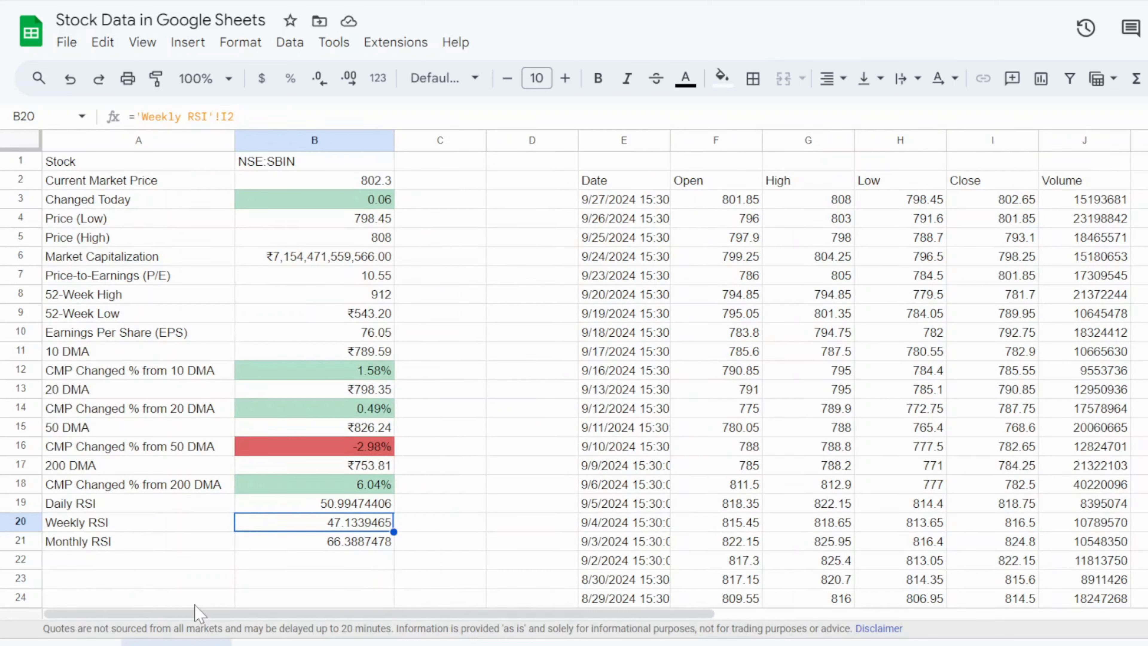
pyautogui.click(381, 642)
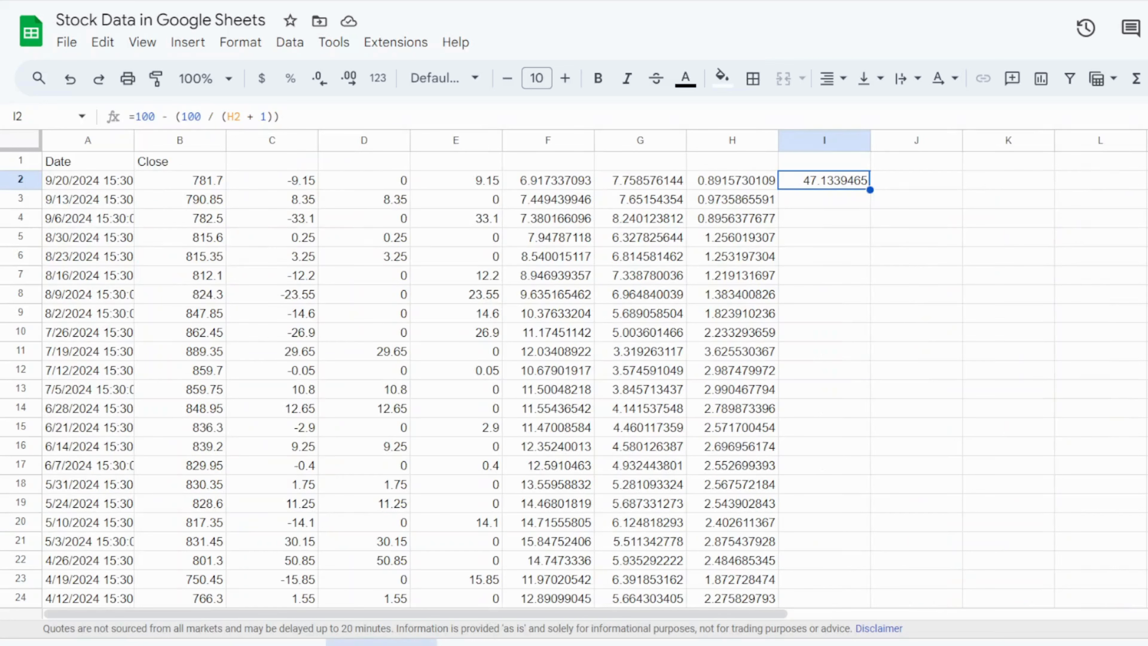